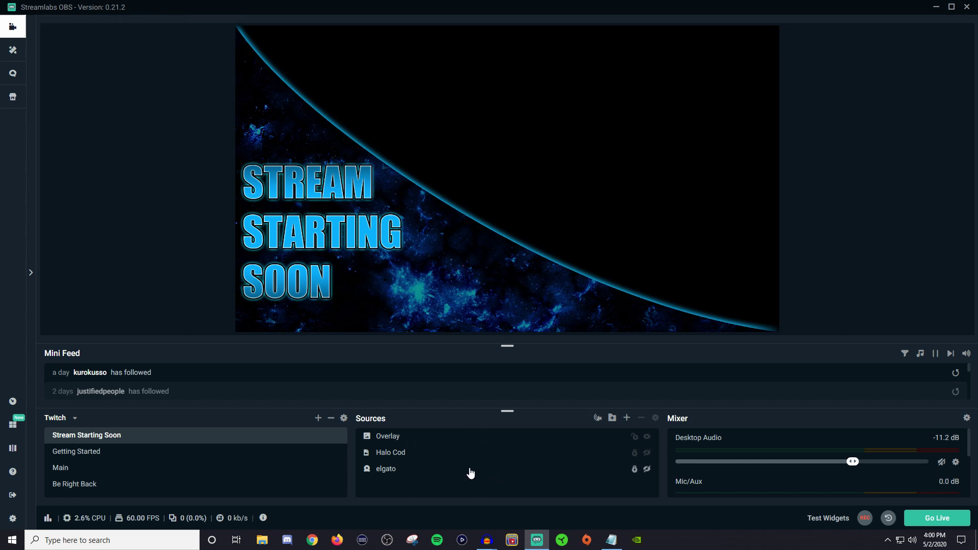
Step: Select the Overlay source, lock Halo Cod in place, and bring up the Overlay's Transform submenu
left_click(394, 442)
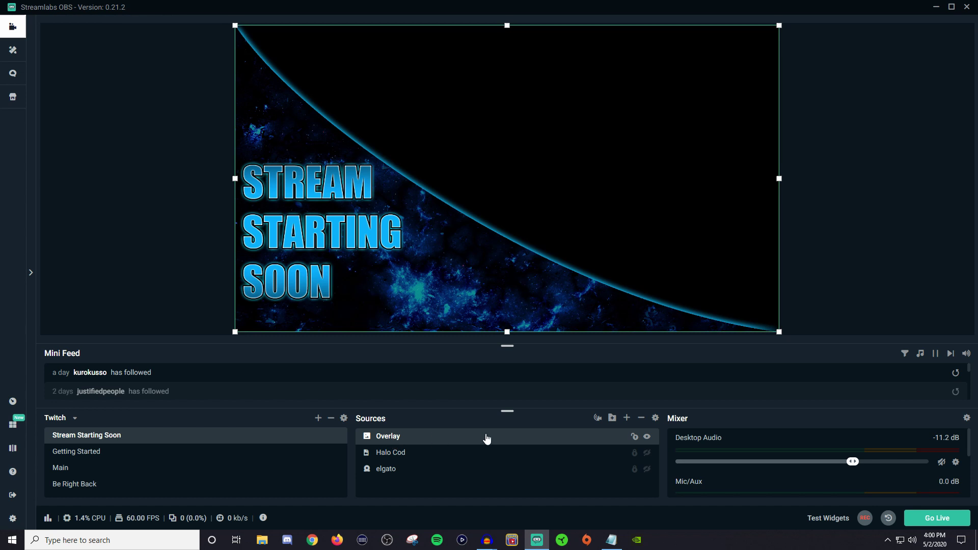
left_click(635, 453)
right_click(595, 439)
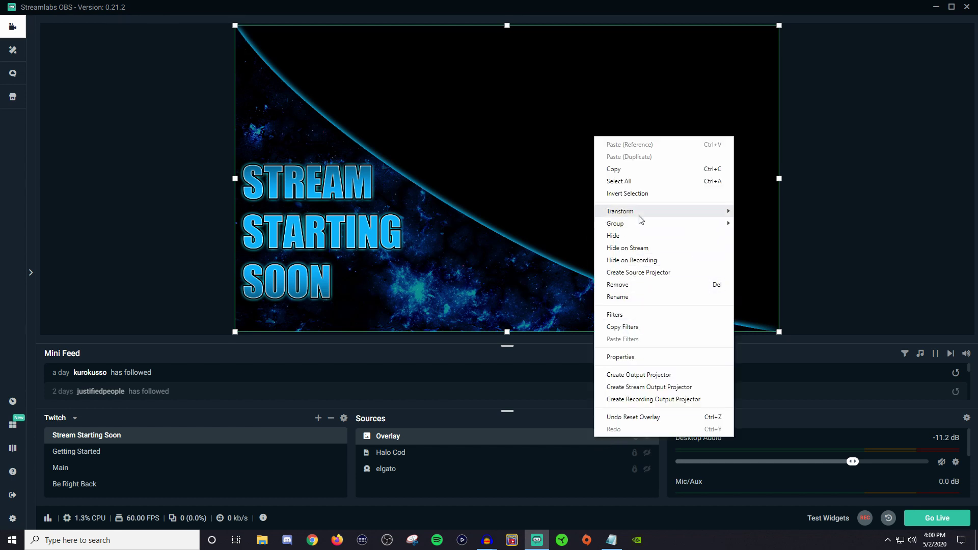
mouse_move(641, 218)
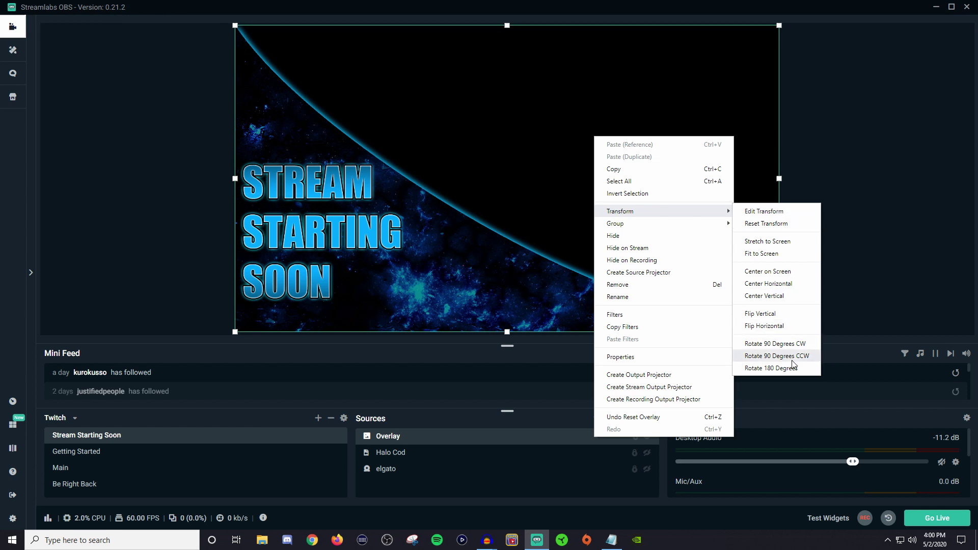
Step: In the Overlay's Edit Transform dialog, set Crop Top to 50, then back to 0
left_click(775, 214)
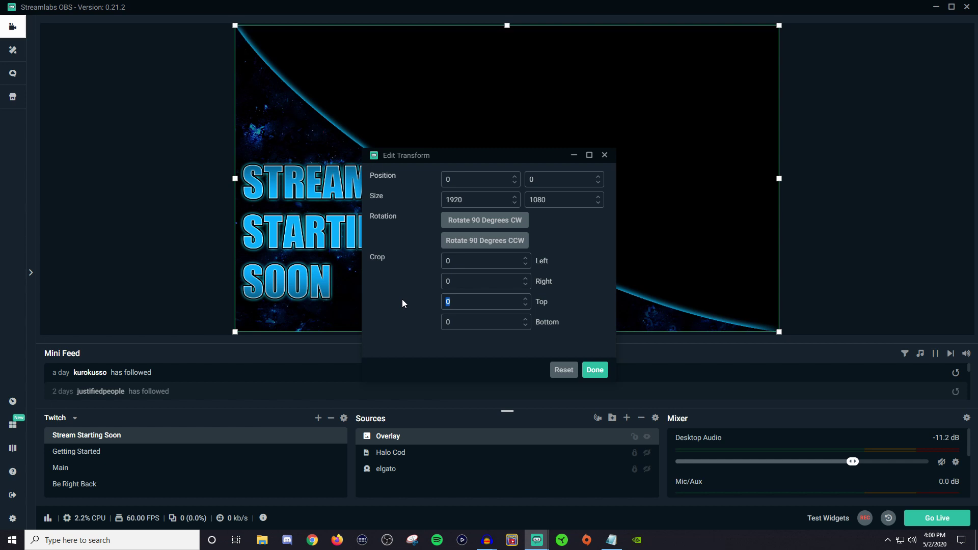
type("50")
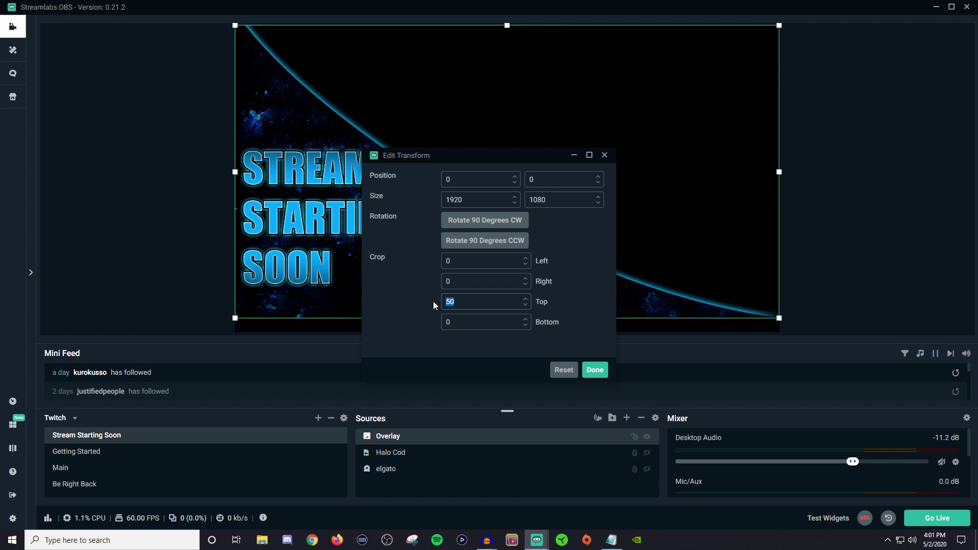
type("0")
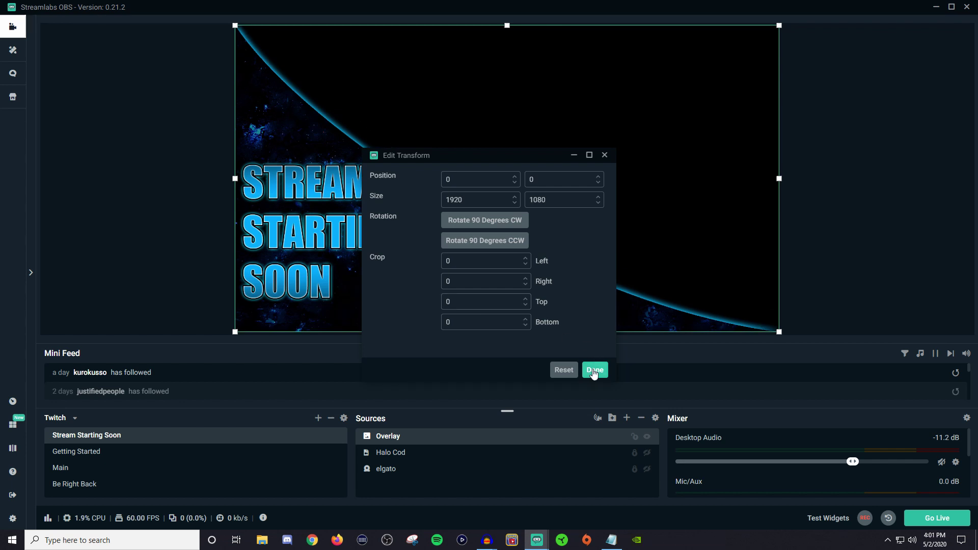
Step: Rotate the Overlay 90° clockwise four times, then 90° counter-clockwise four times back upright
left_click(479, 225)
left_click(479, 224)
left_click(479, 224)
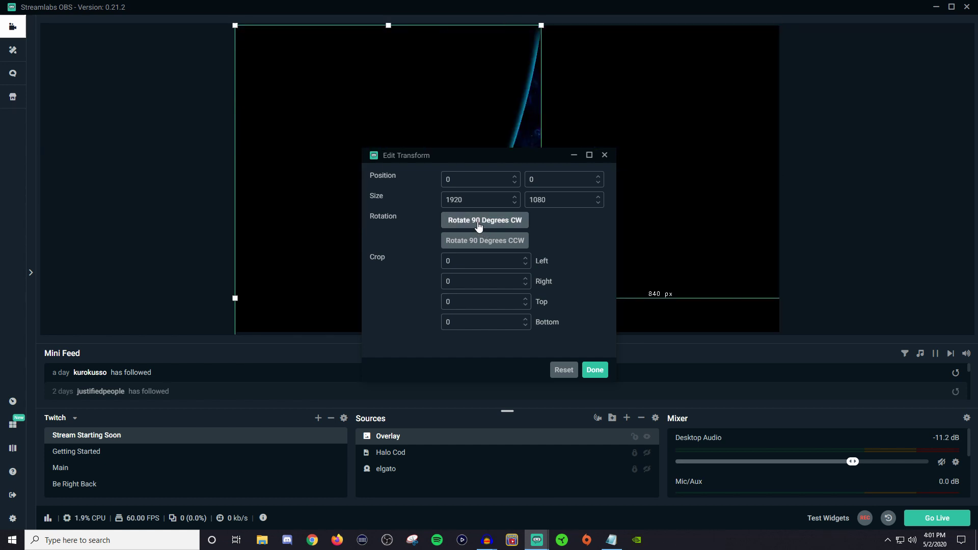
left_click(479, 224)
left_click(480, 244)
left_click(479, 245)
left_click(480, 245)
left_click(480, 245)
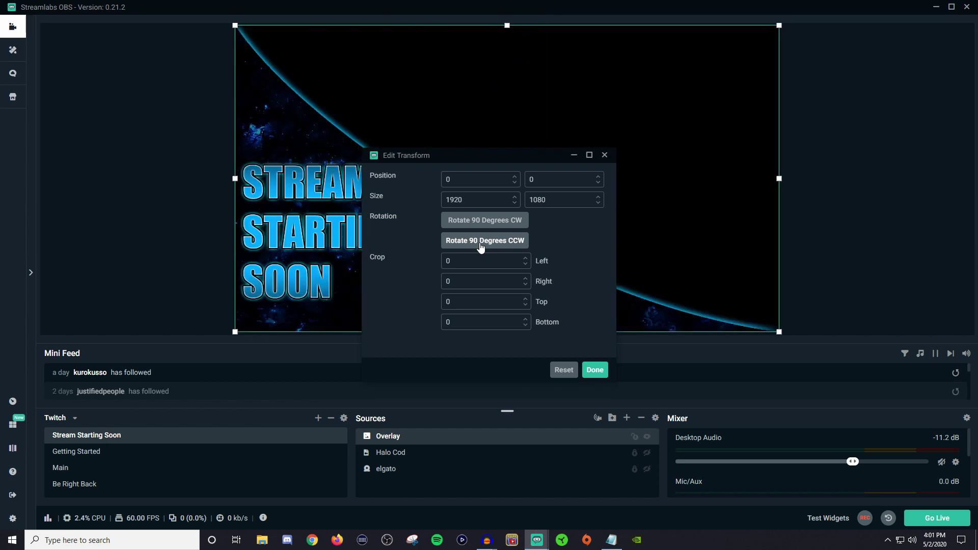
Step: Reopen the Overlay's Edit Transform, rotate it 90° counter-clockwise, and close the dialog
left_click(595, 370)
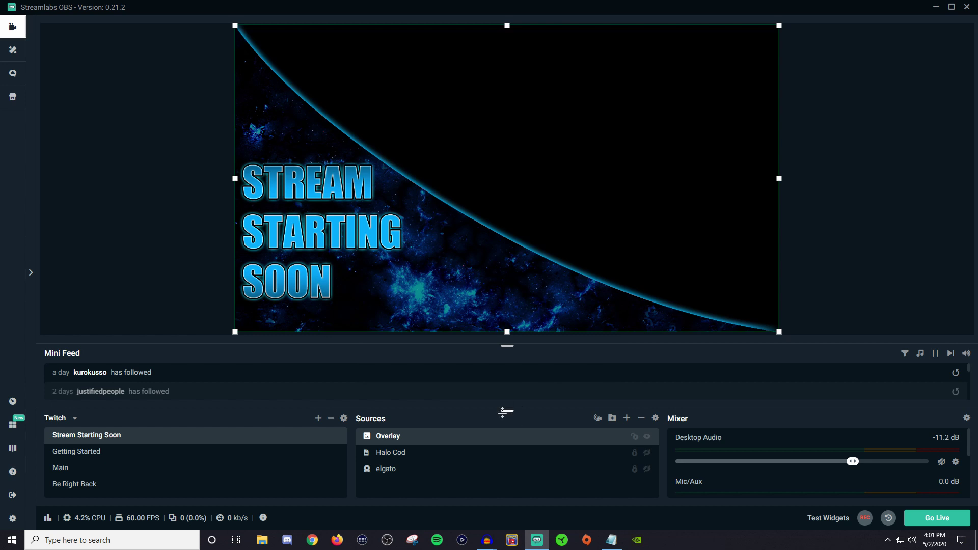
right_click(489, 438)
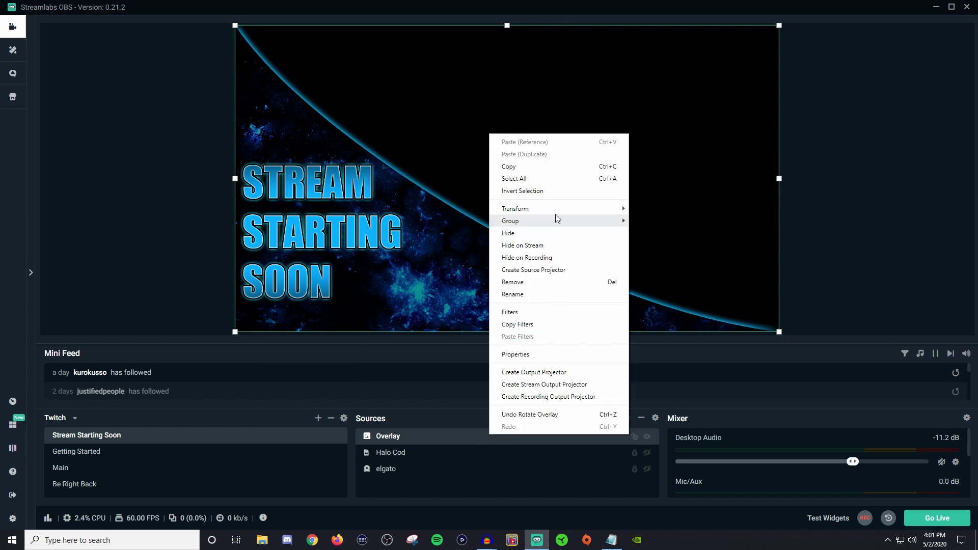
mouse_move(563, 207)
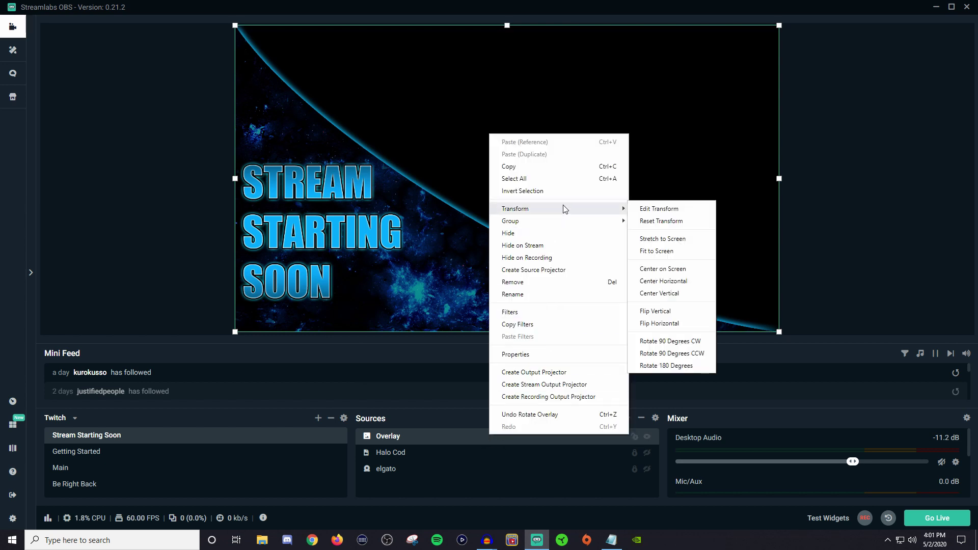
left_click(665, 209)
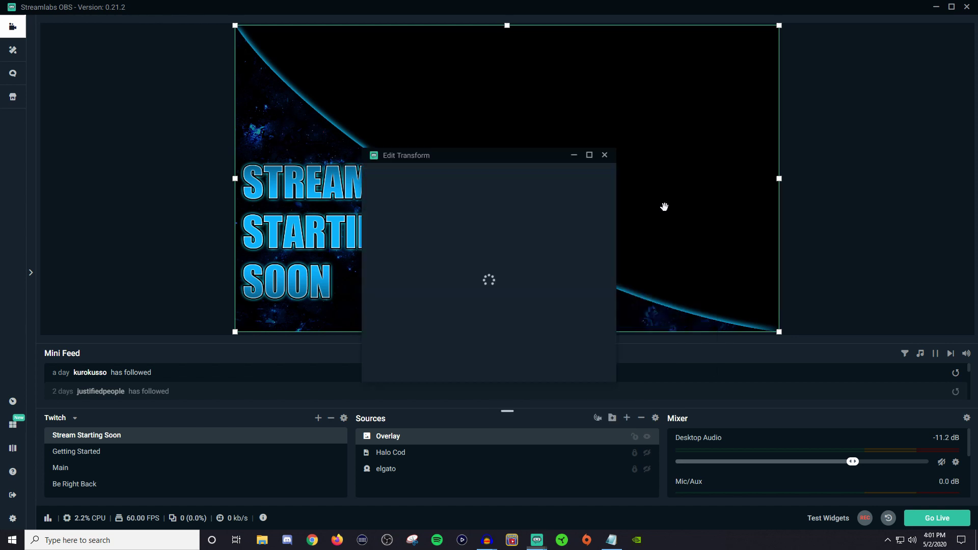
left_click(497, 243)
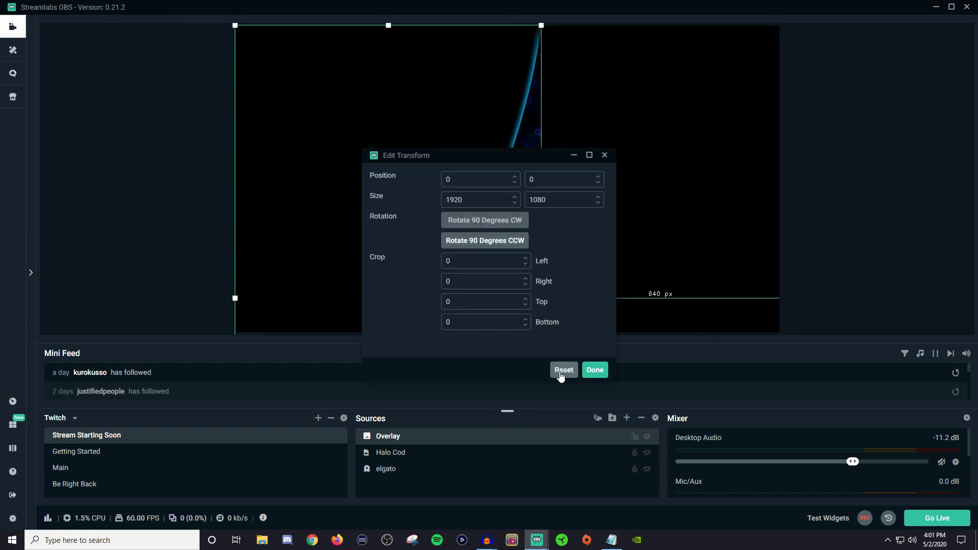
left_click(595, 370)
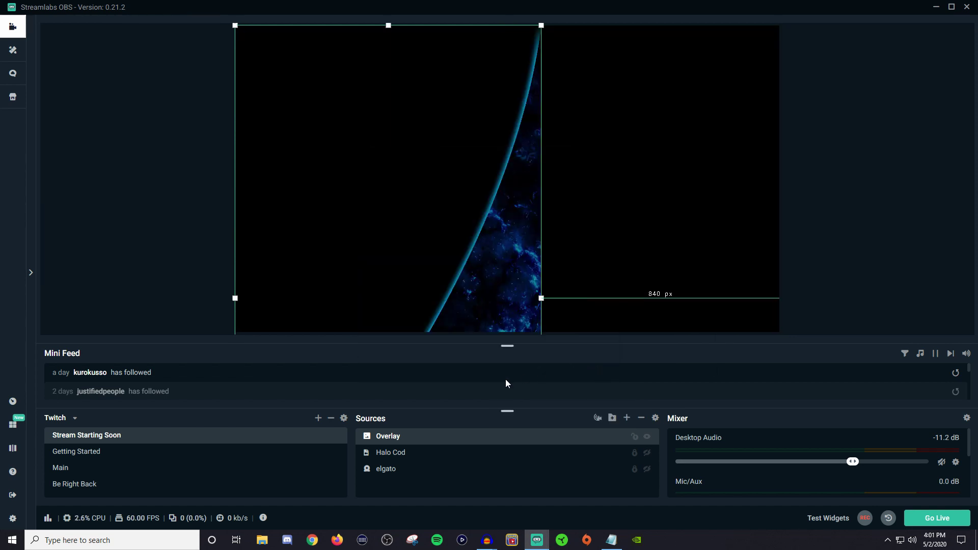
Step: Reset the Overlay's transform so it fills the canvas again
right_click(435, 440)
mouse_move(533, 212)
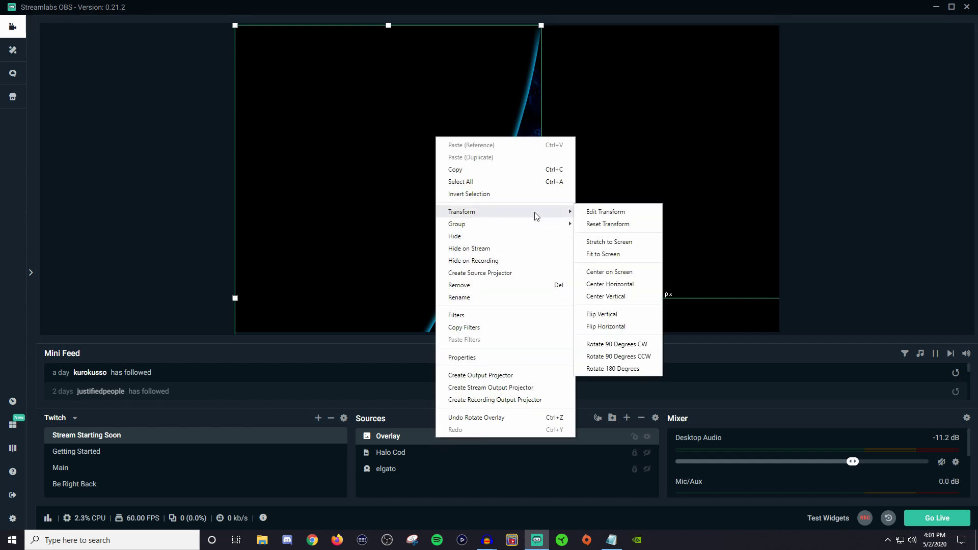
left_click(601, 224)
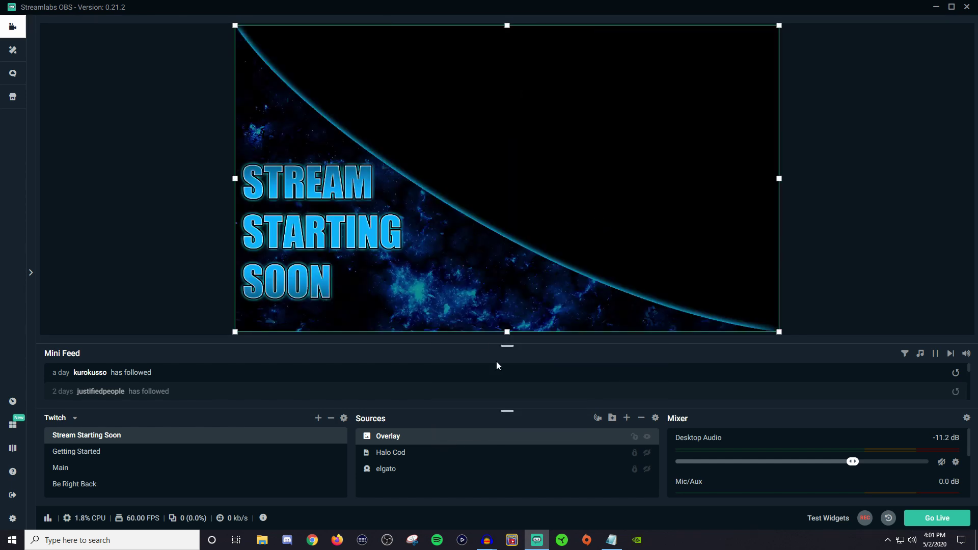
Step: Stretch the Overlay to the screen, then shrink it toward the top-left corner
right_click(461, 442)
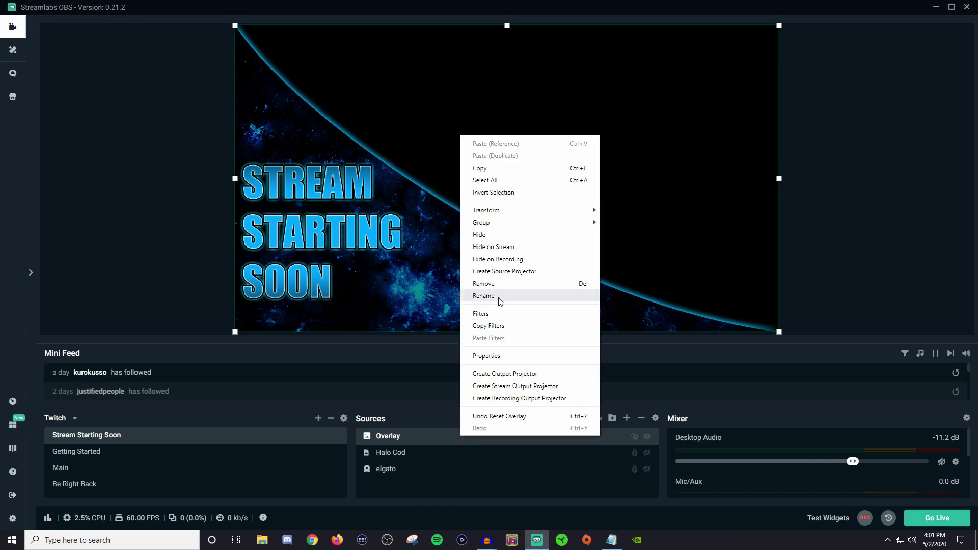
mouse_move(588, 214)
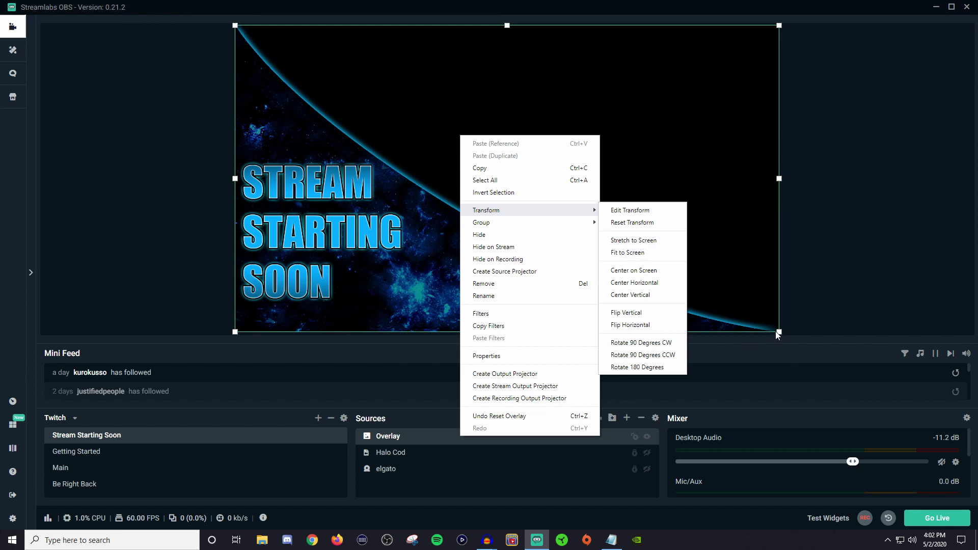
left_click(635, 253)
left_click_drag(778, 332, 605, 234)
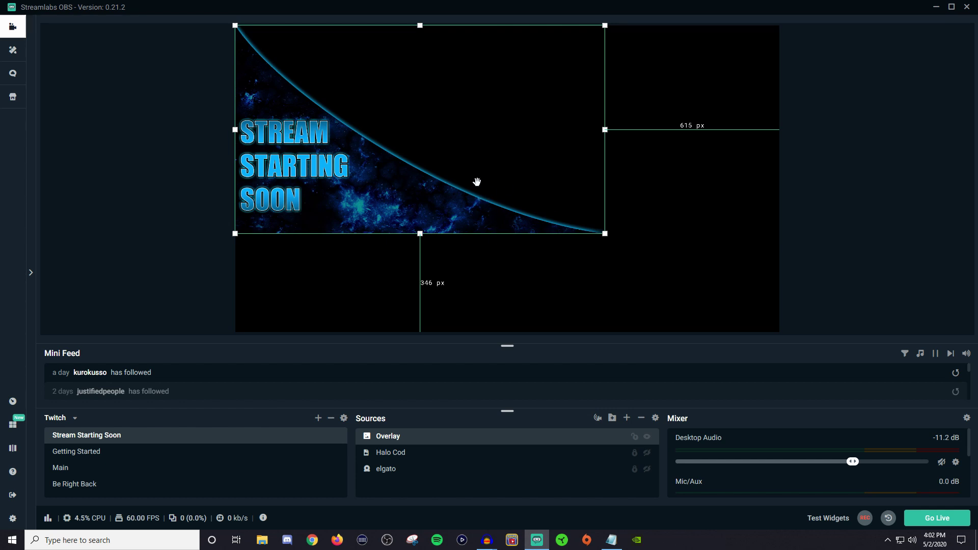
Step: Fit the Overlay back to the full canvas with Fit to Screen
right_click(415, 441)
mouse_move(466, 207)
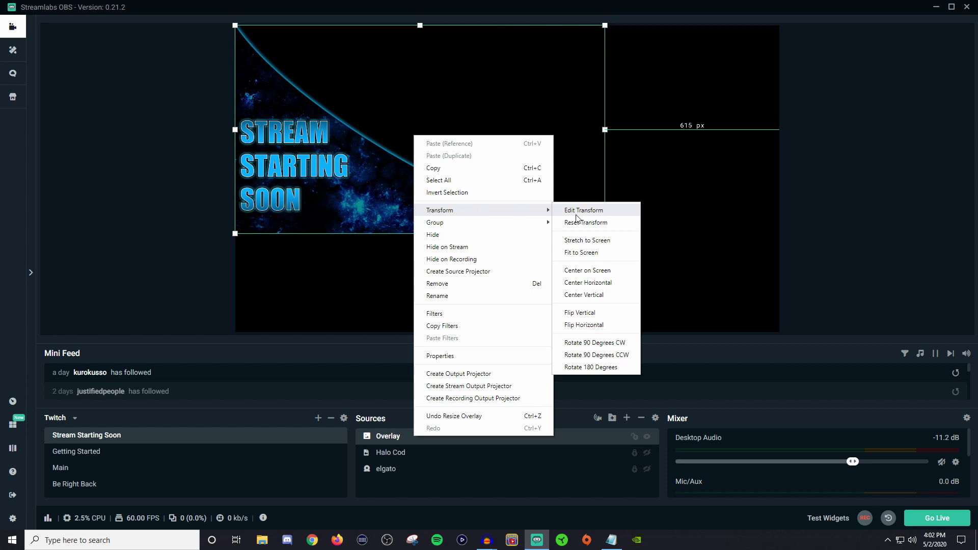
left_click(598, 258)
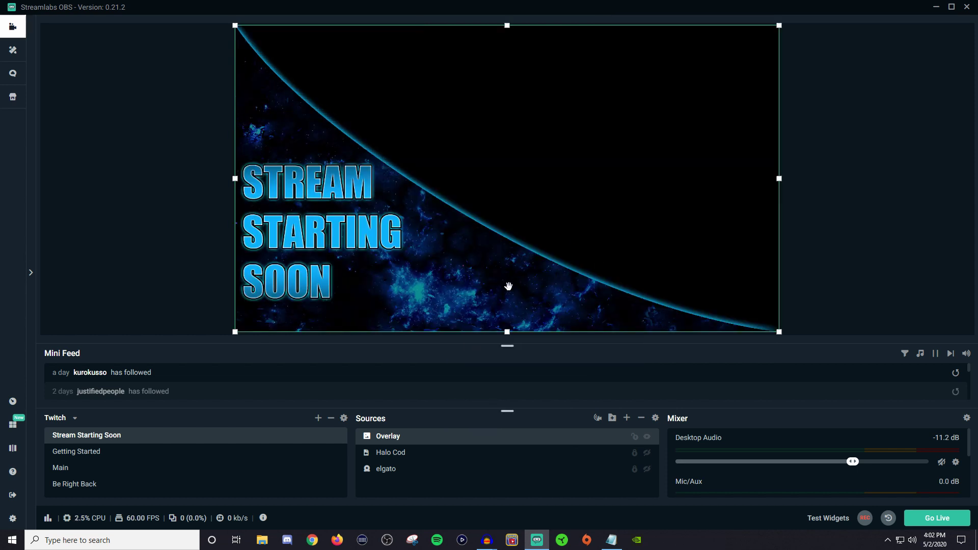
Step: Shrink the Overlay from its corner, centre it on screen, then drag it to the bottom-left corner
left_click_drag(779, 331, 635, 259)
right_click(439, 440)
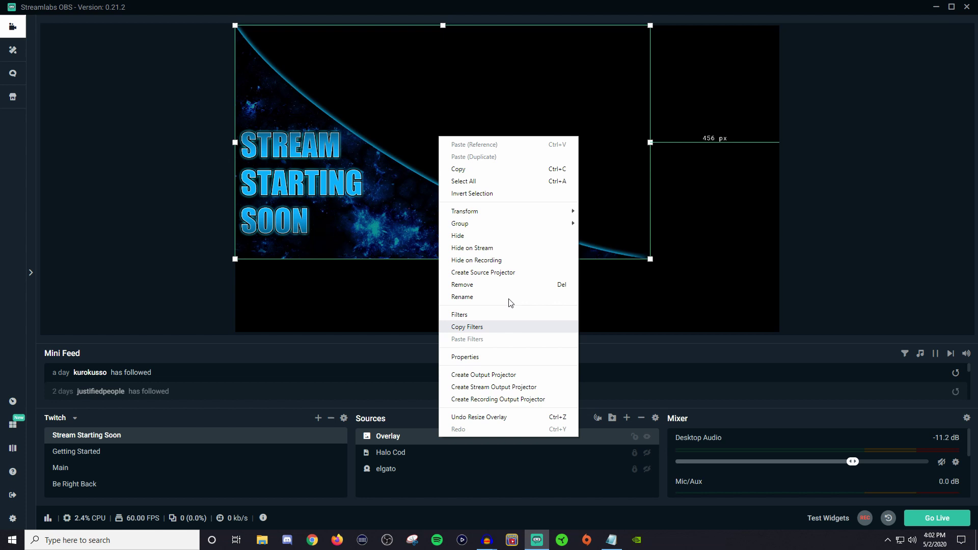
mouse_move(508, 214)
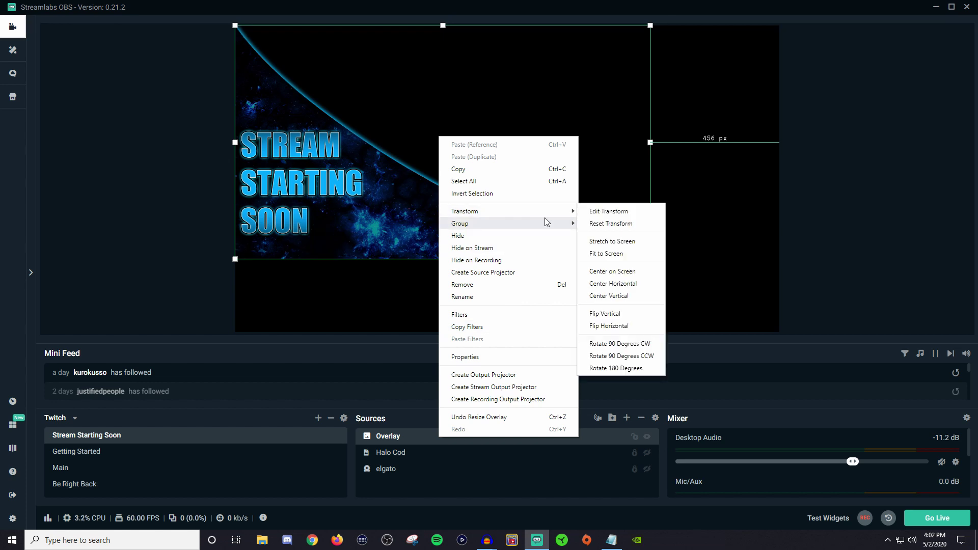
left_click(639, 275)
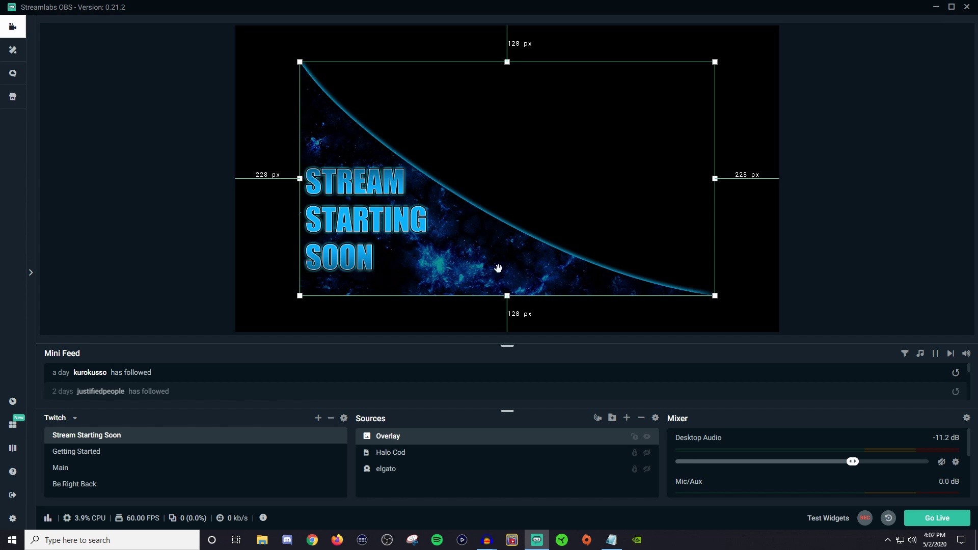
left_click_drag(456, 258, 390, 294)
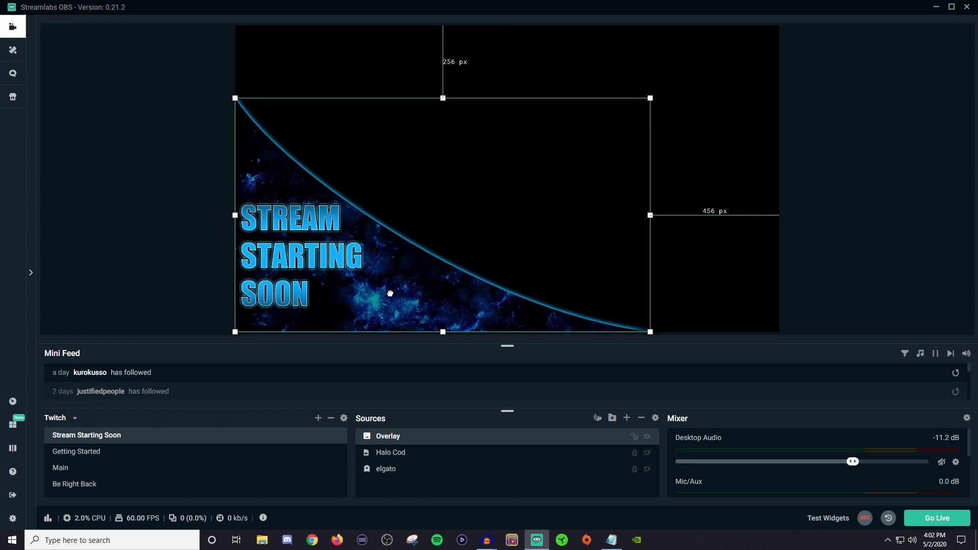
Step: Centre the shrunken Overlay horizontally on the canvas
right_click(500, 447)
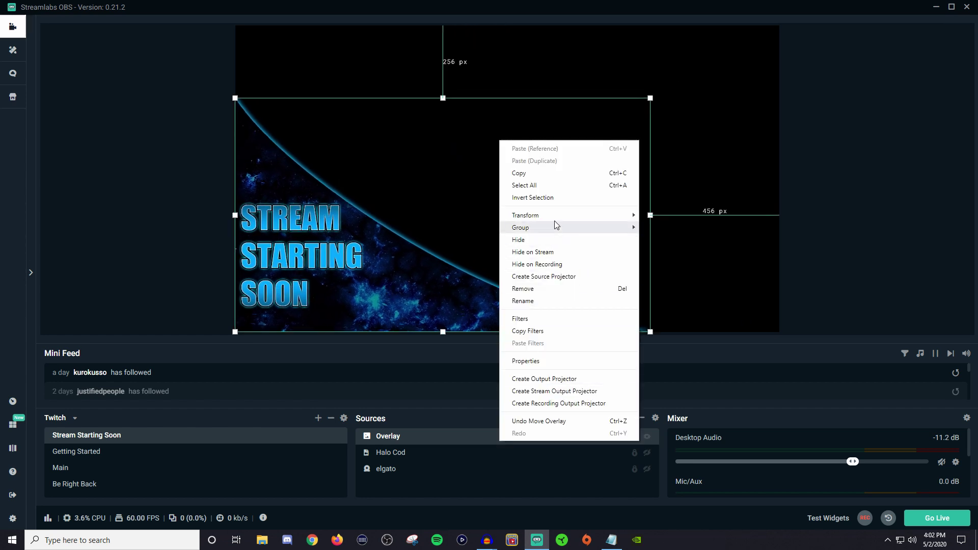
mouse_move(579, 215)
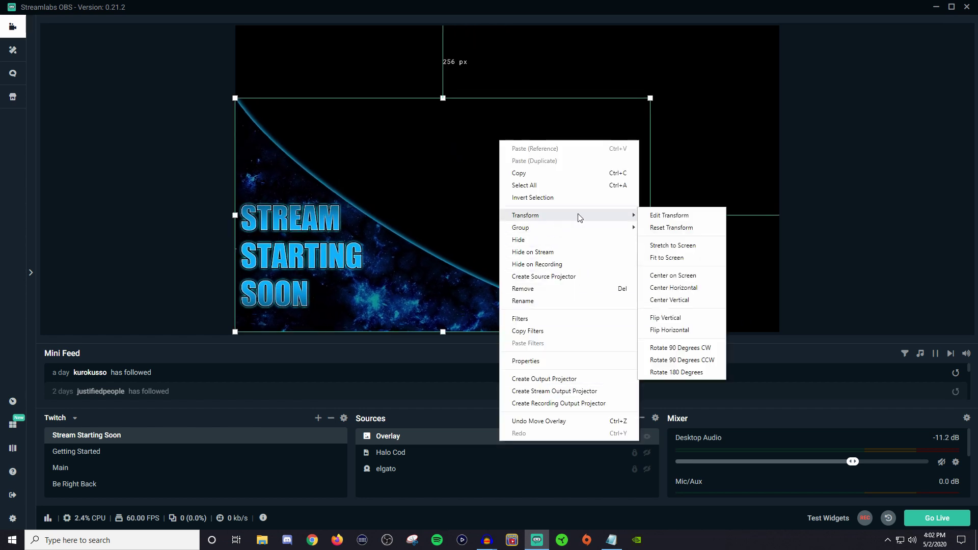
left_click(676, 293)
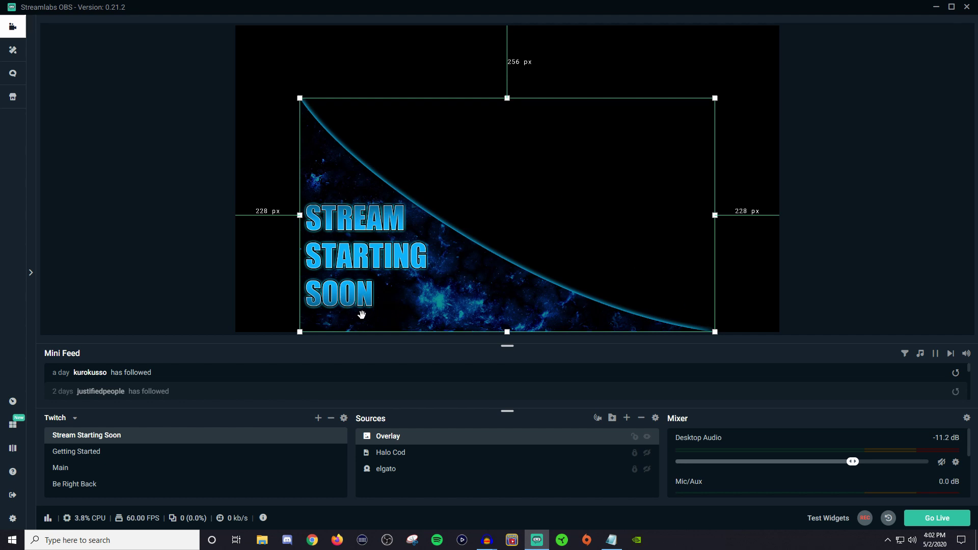
Step: Drag the Overlay to the canvas top and recentre it horizontally, 228 px each side
left_click_drag(515, 291, 449, 216)
right_click(484, 239)
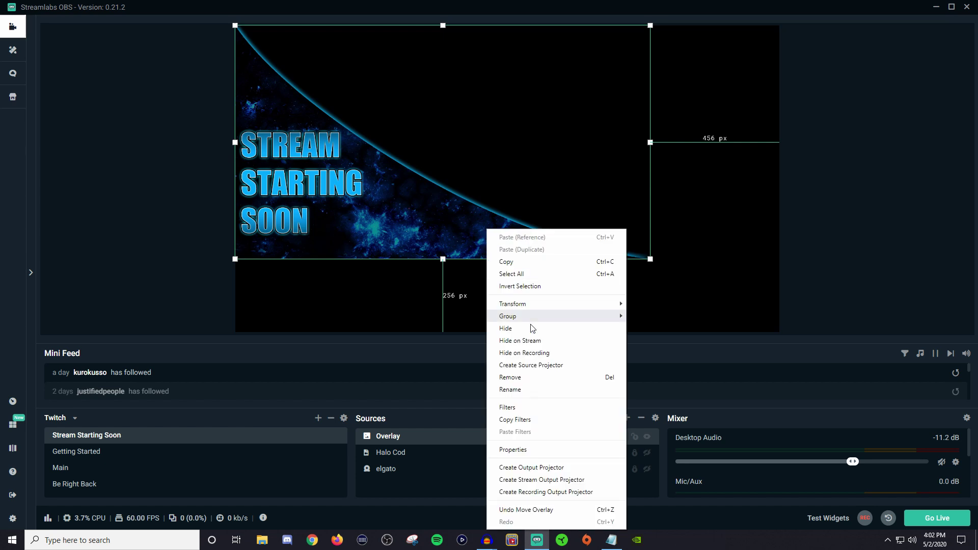
mouse_move(543, 305)
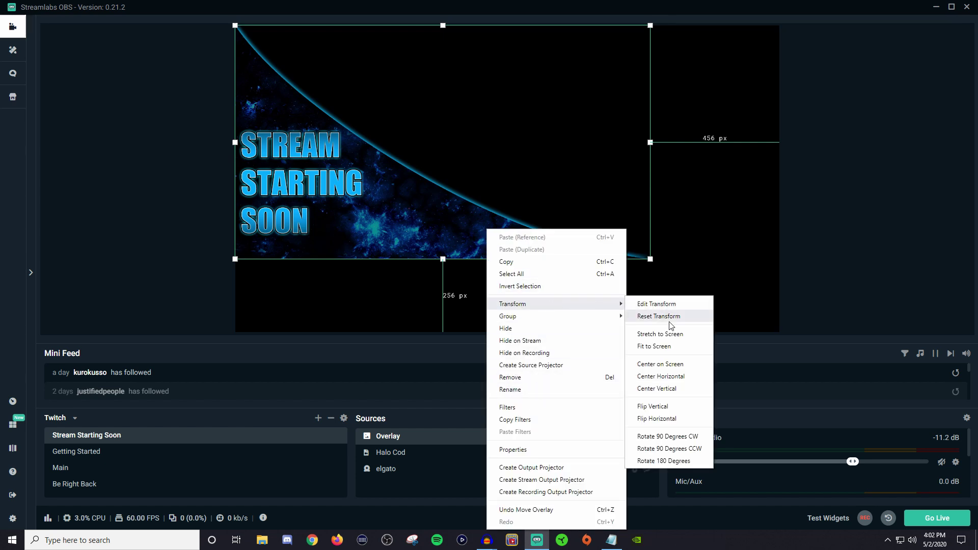
left_click(666, 376)
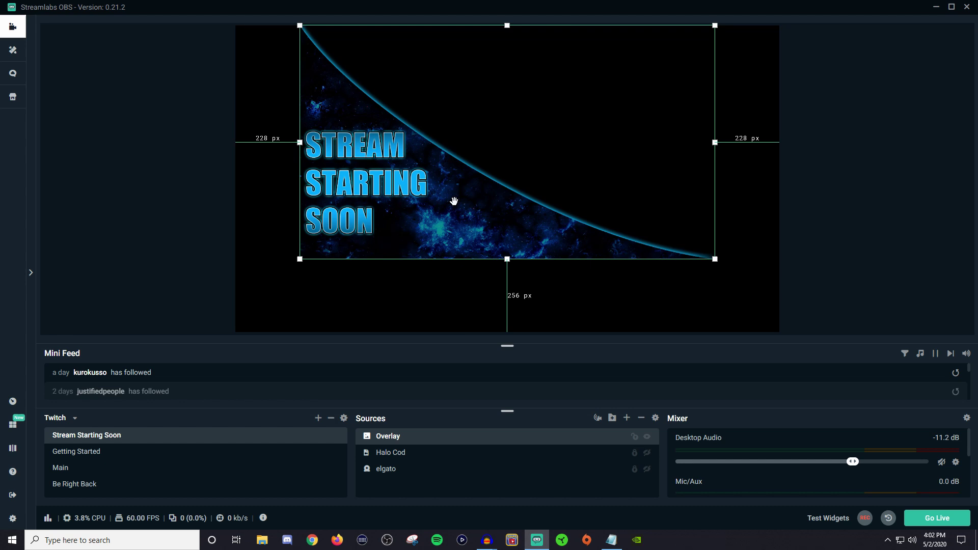
Step: Move the Overlay to the left edge and centre it vertically, 128 px above and below
left_click_drag(454, 201, 388, 227)
right_click(442, 248)
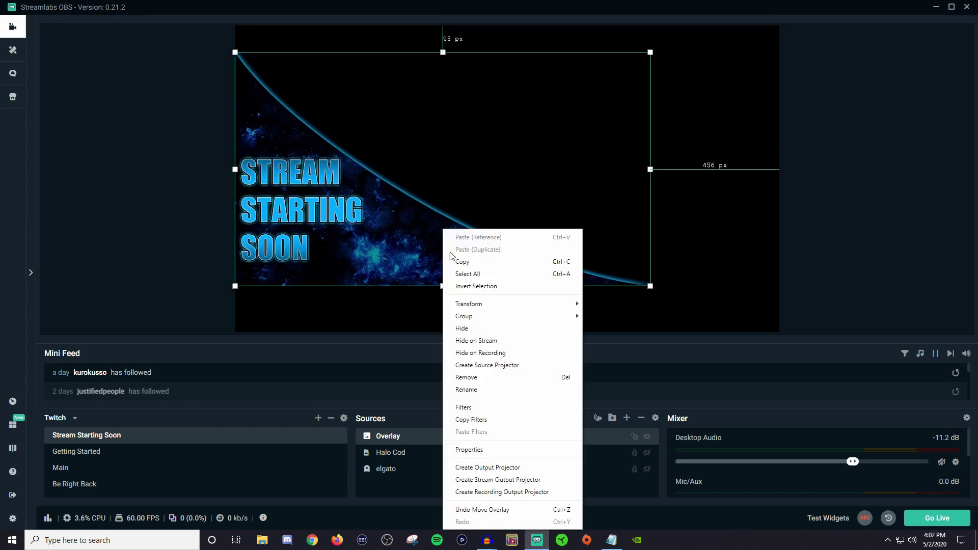
mouse_move(481, 305)
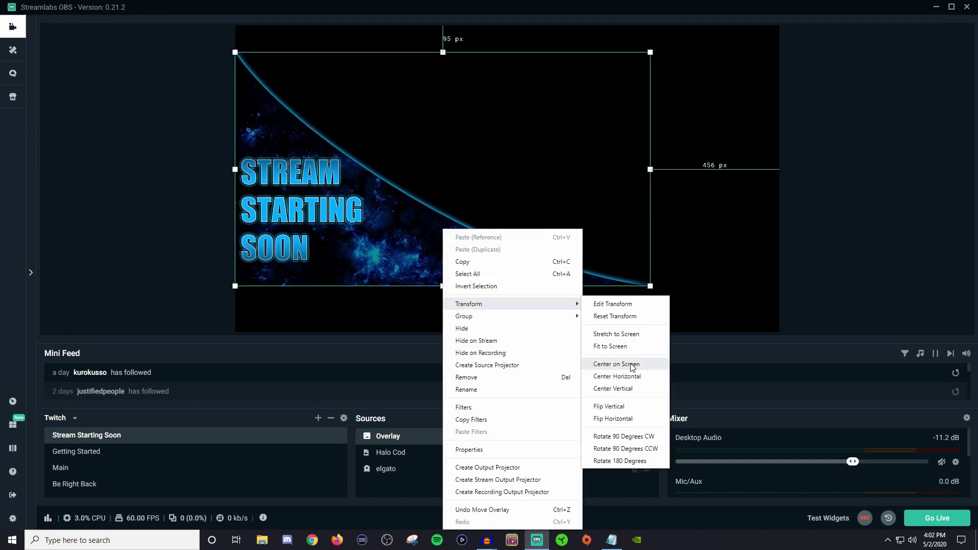
left_click(613, 388)
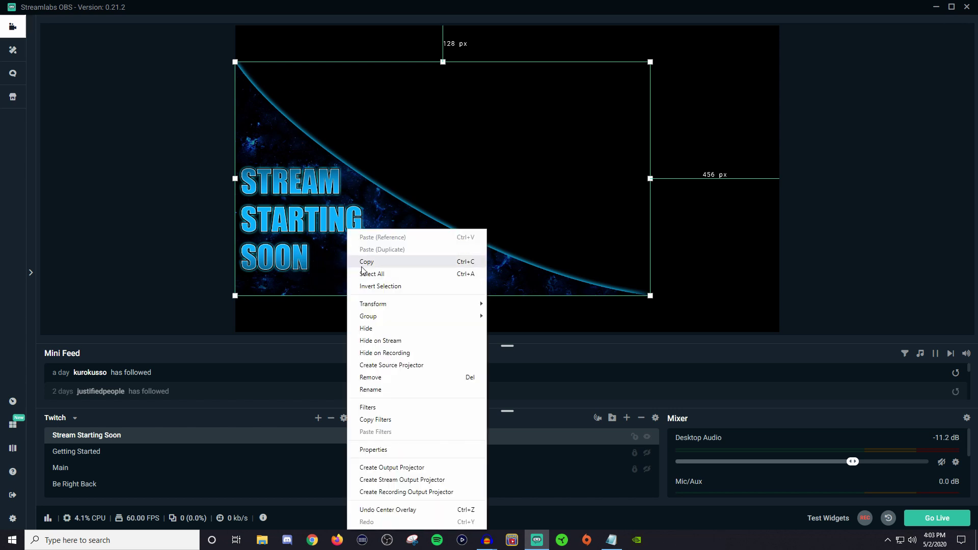
Step: Flip the Overlay upside down with Flip Vertical
right_click(346, 267)
right_click(311, 132)
right_click(535, 213)
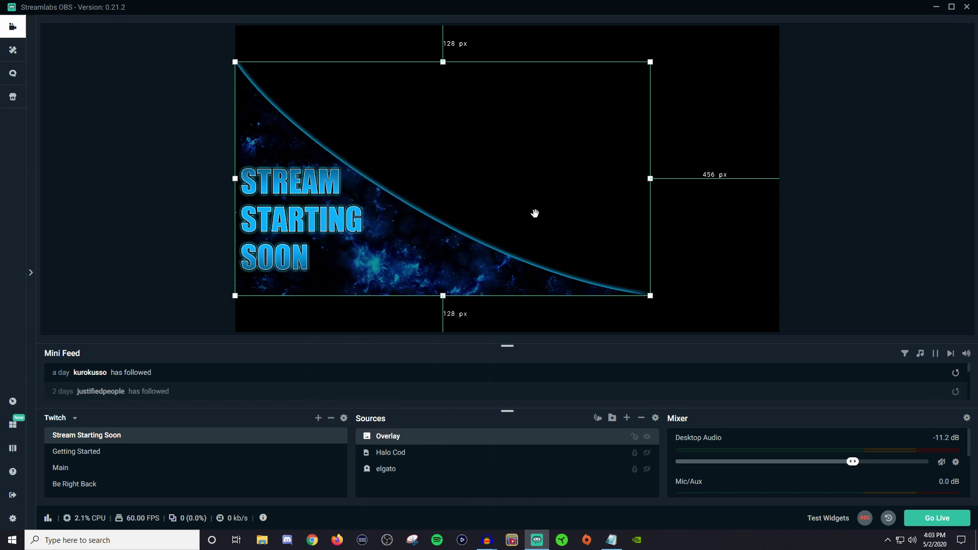
right_click(487, 106)
right_click(331, 132)
right_click(555, 207)
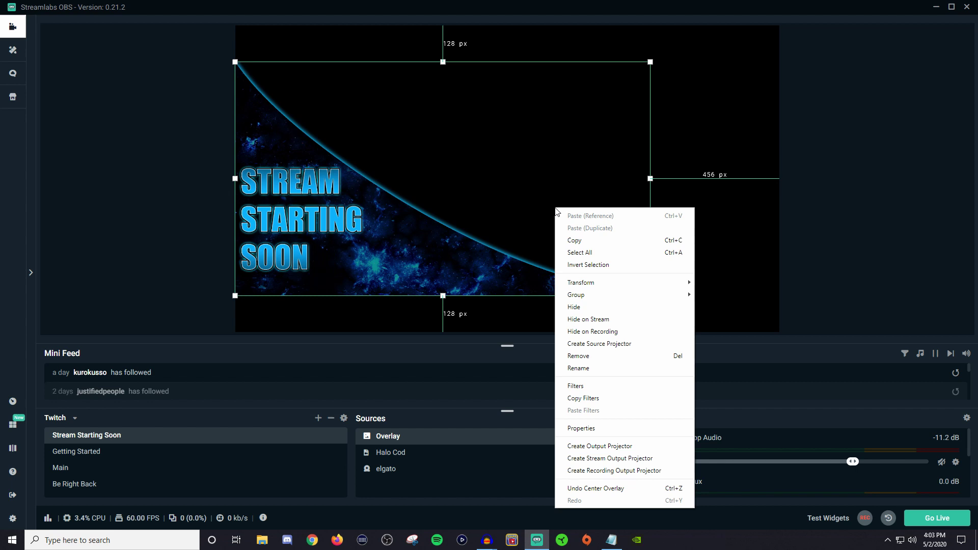
left_click(423, 146)
right_click(423, 147)
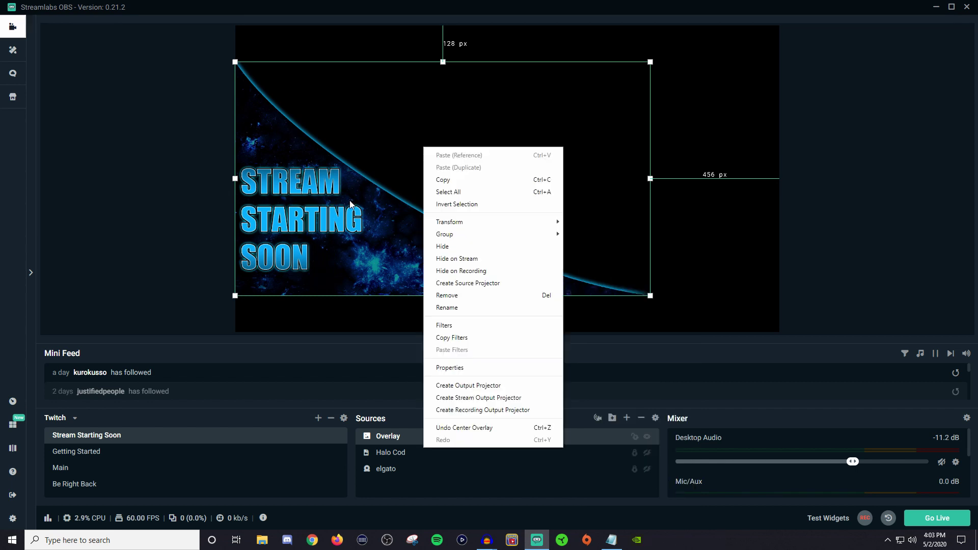
mouse_move(476, 224)
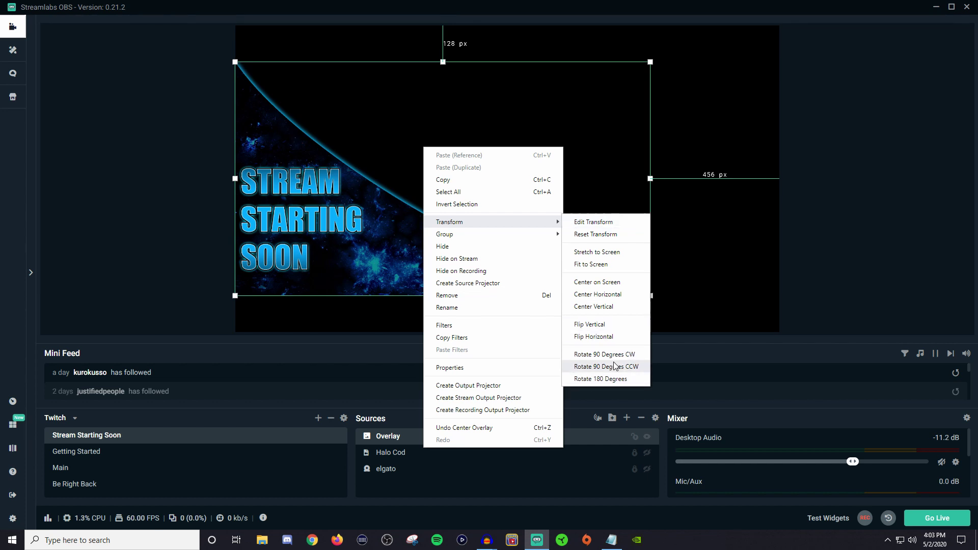
left_click(586, 324)
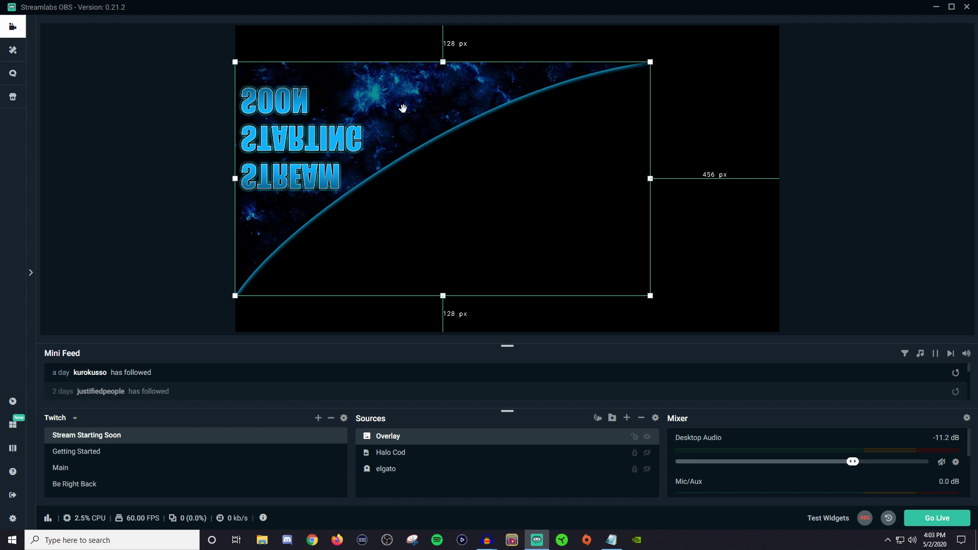
Step: Reset the Overlay's transform so it is upright and fills the canvas
right_click(389, 102)
mouse_move(481, 178)
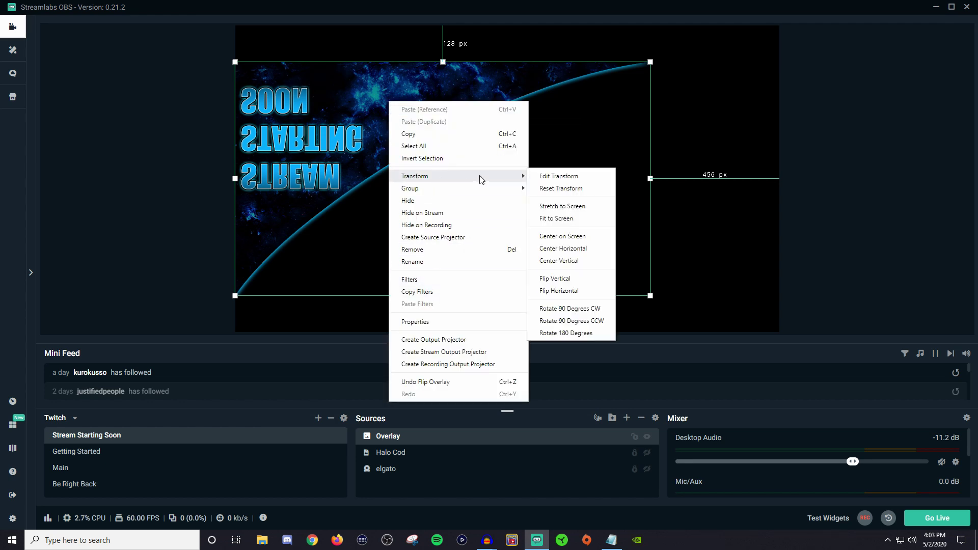
left_click(560, 188)
right_click(363, 227)
left_click(439, 258)
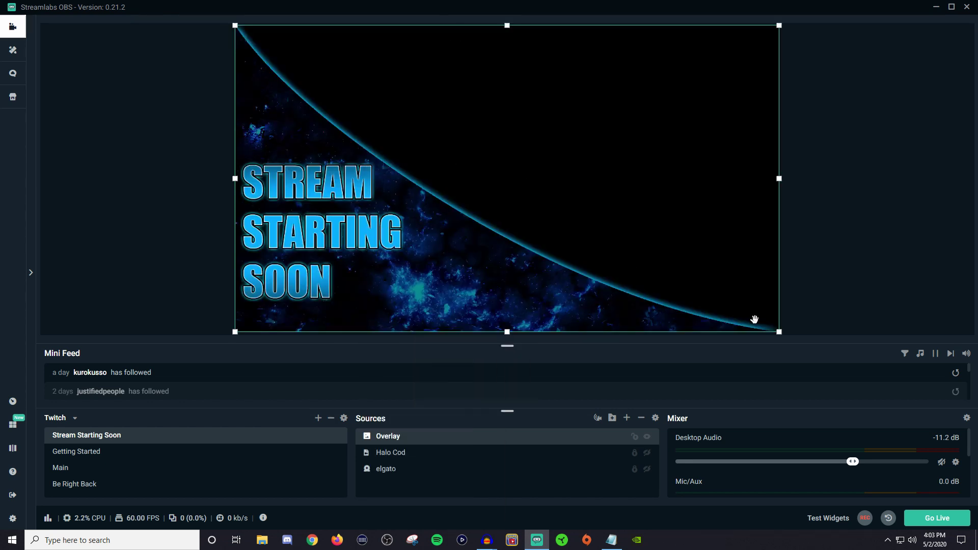
left_click_drag(779, 332, 647, 257)
right_click(362, 202)
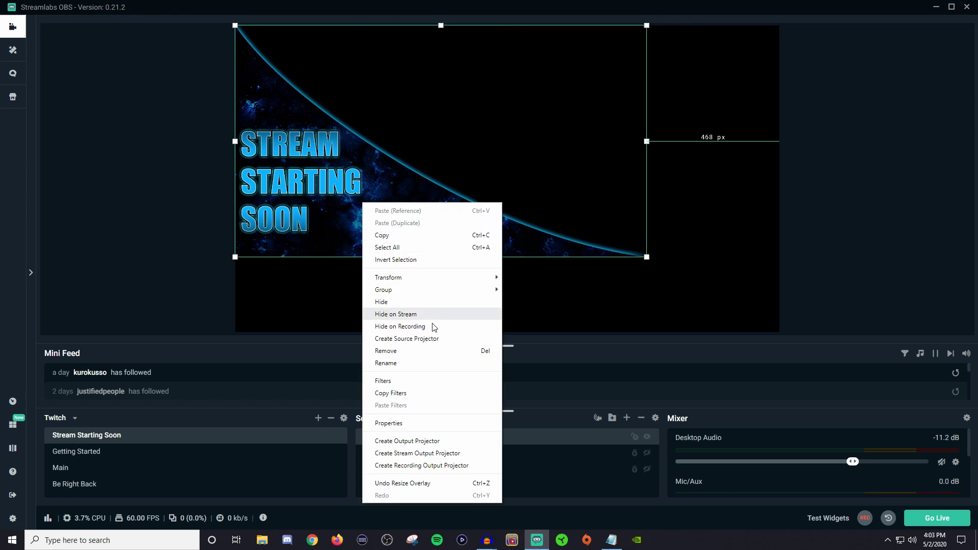
mouse_move(433, 277)
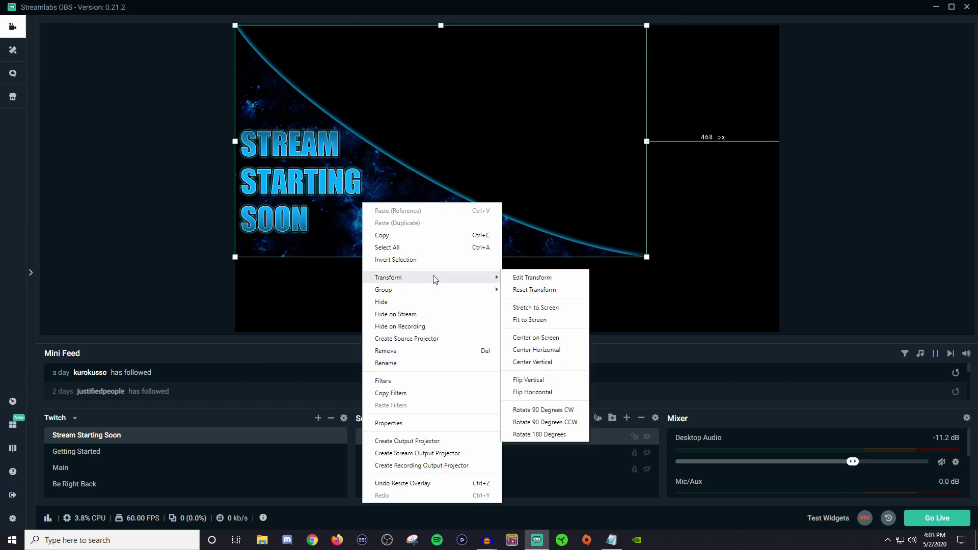
left_click(550, 393)
right_click(538, 228)
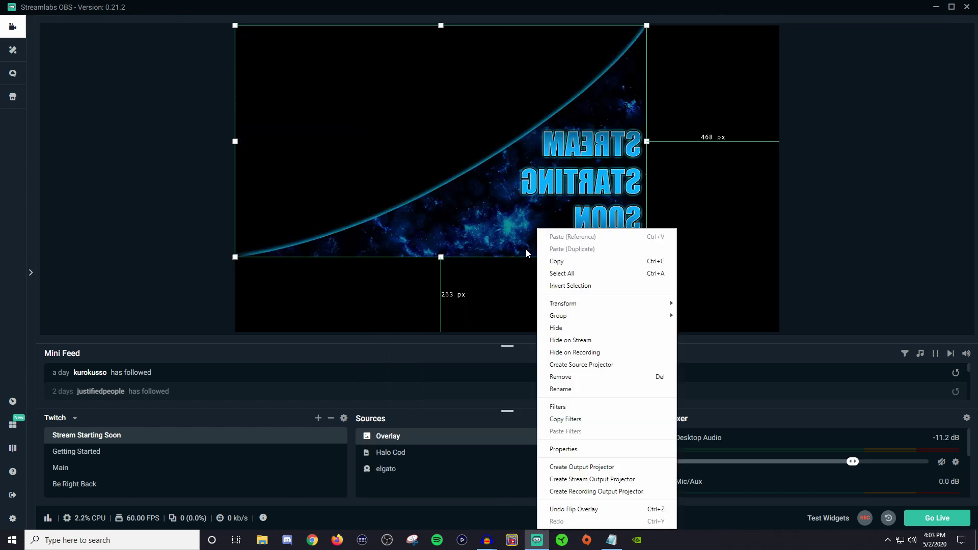
mouse_move(579, 304)
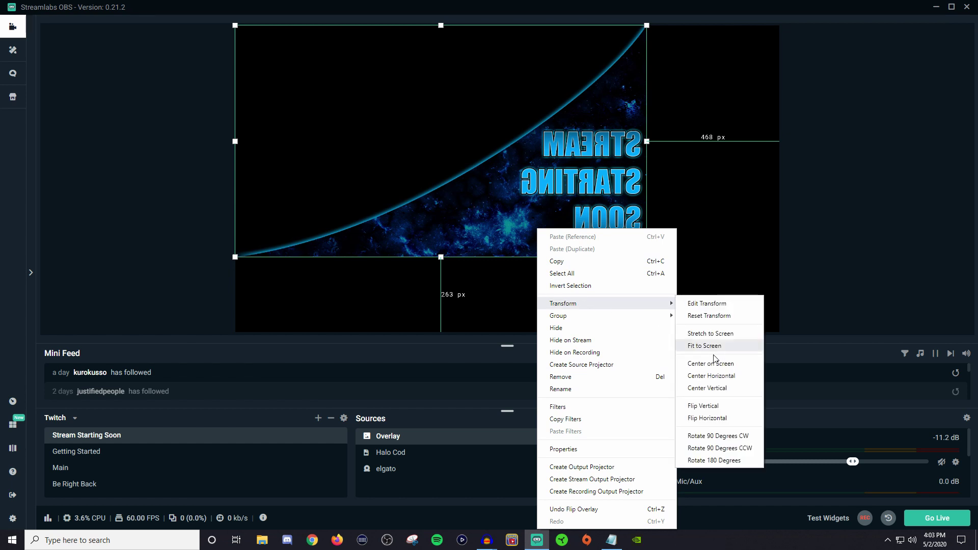
left_click(718, 435)
right_click(393, 235)
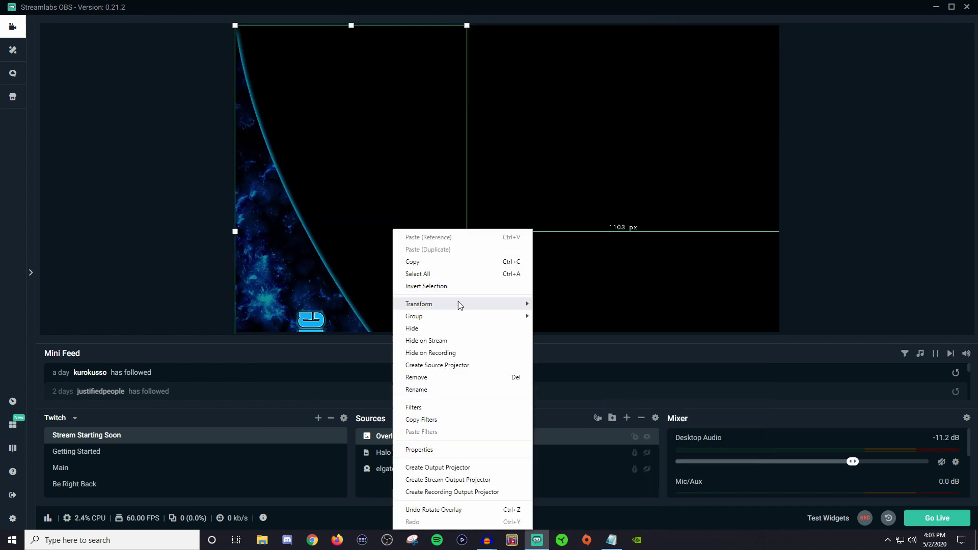
mouse_move(464, 309)
left_click(568, 316)
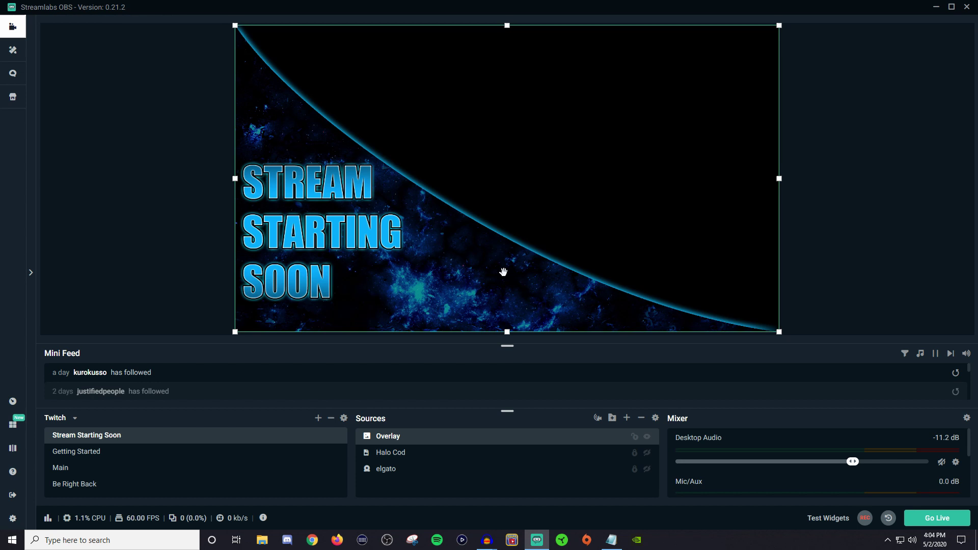
right_click(457, 436)
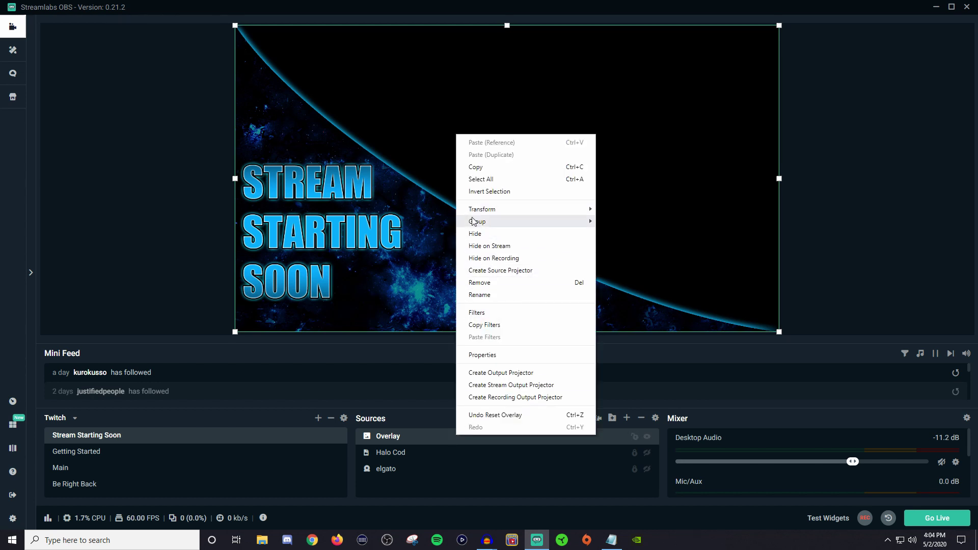
mouse_move(473, 226)
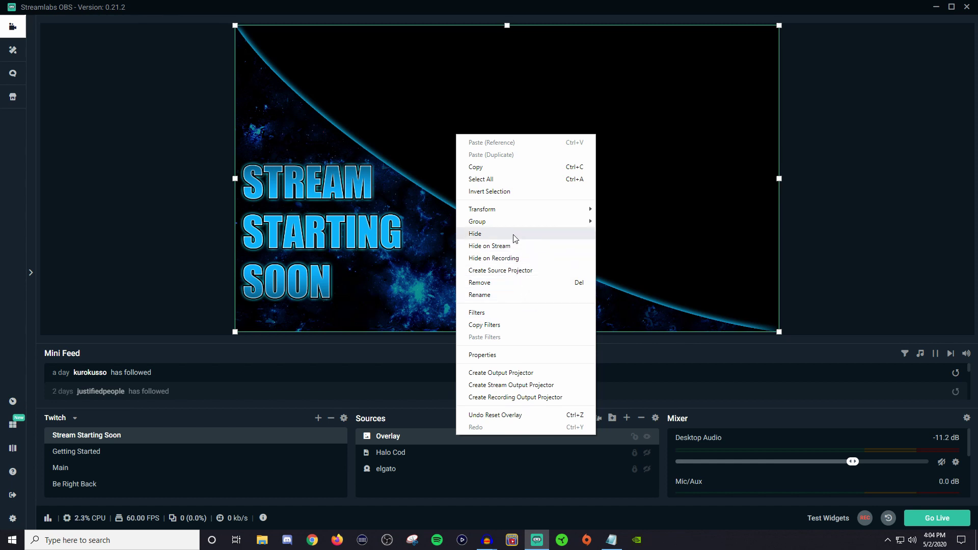
mouse_move(515, 220)
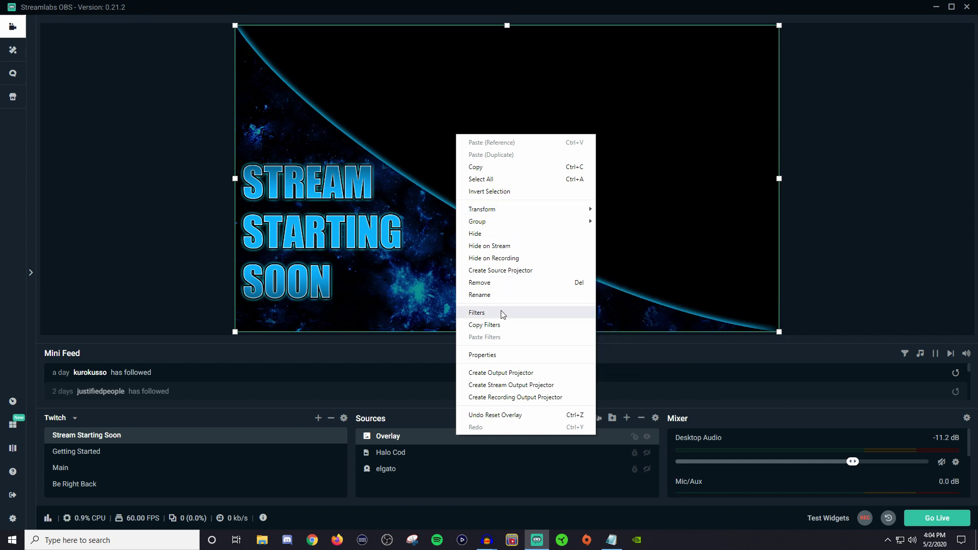
left_click(502, 313)
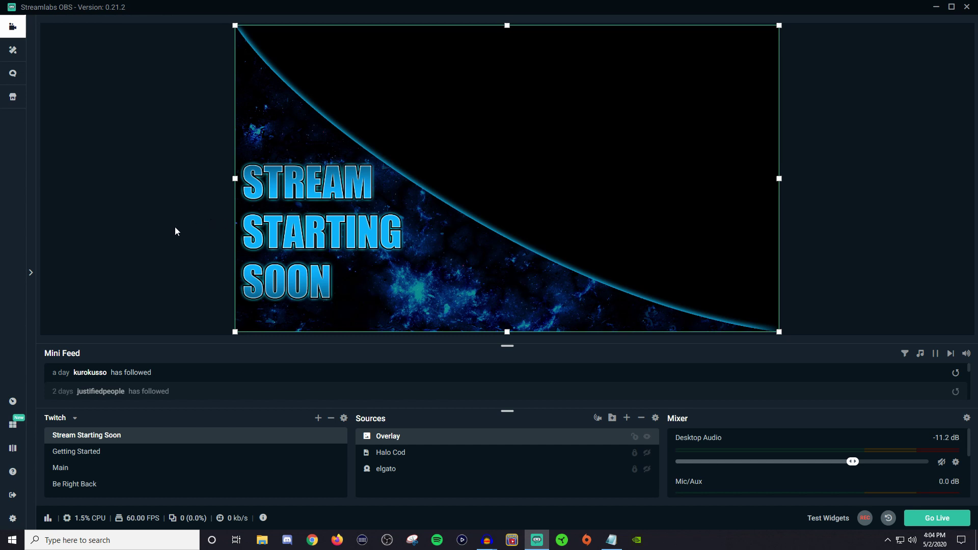